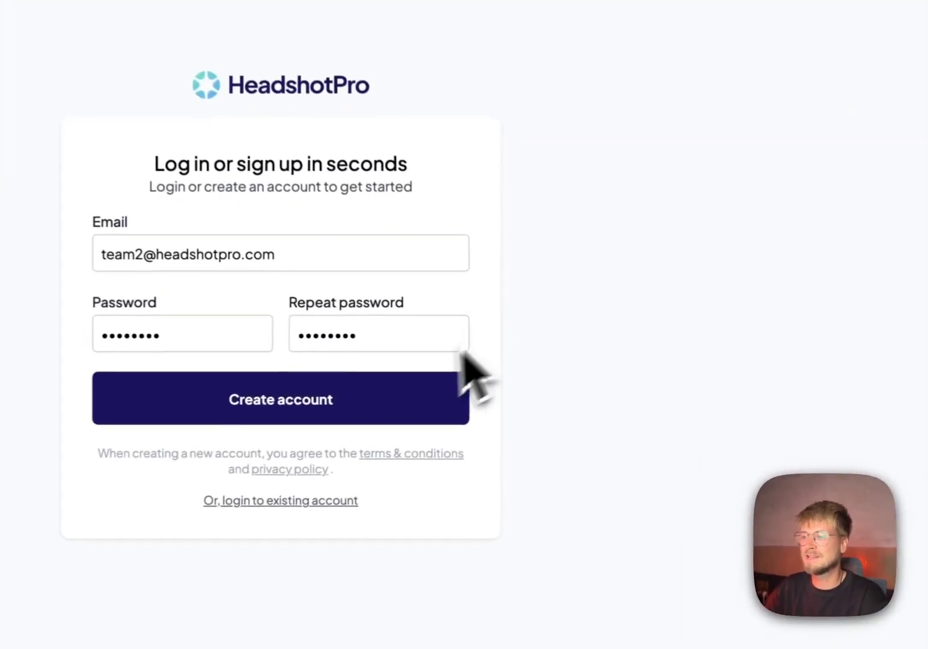
Step: Create the HeadshotPro account with the entered email and password
left_click(241, 409)
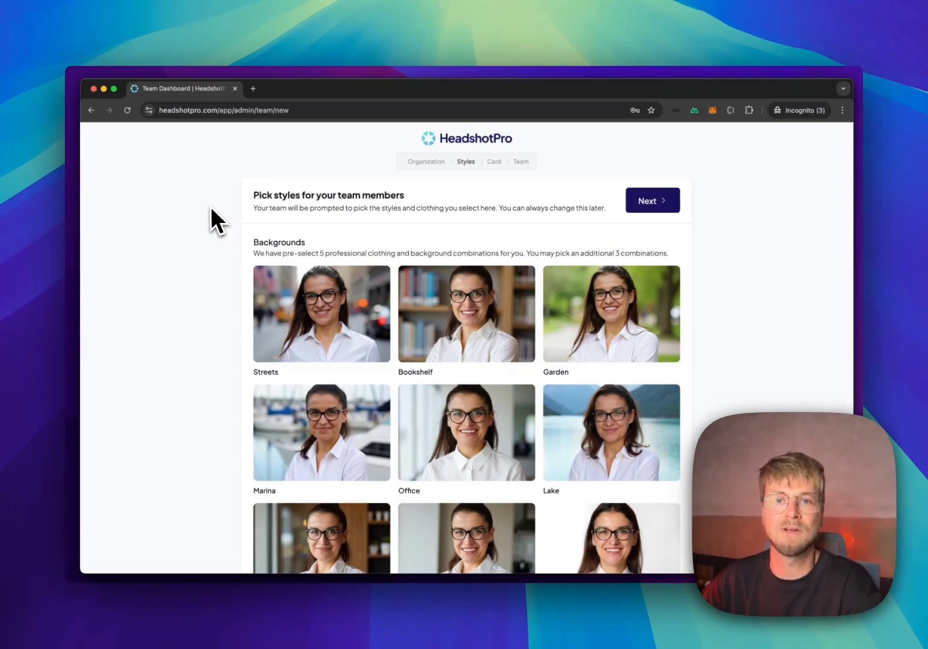
Step: Add the White, Grey and Dark background tiles to the team styles and continue to clothing
scroll(207, 211, "down", 2)
scroll(208, 218, "down", 3)
scroll(667, 427, "down", 5)
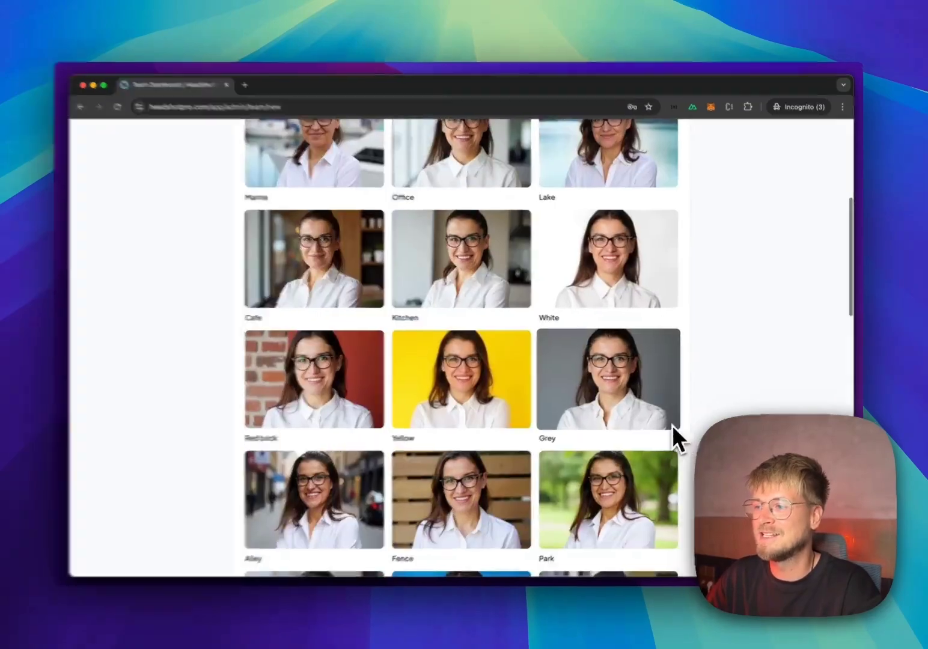
left_click(614, 300)
left_click(601, 346)
scroll(683, 366, "down", 10)
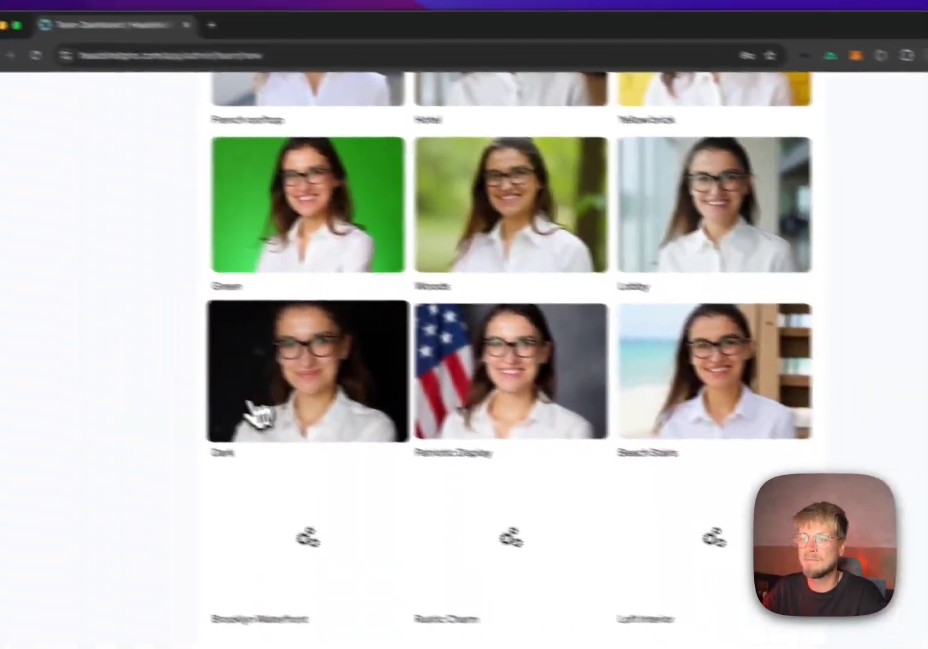
left_click(258, 415)
scroll(264, 421, "up", 15)
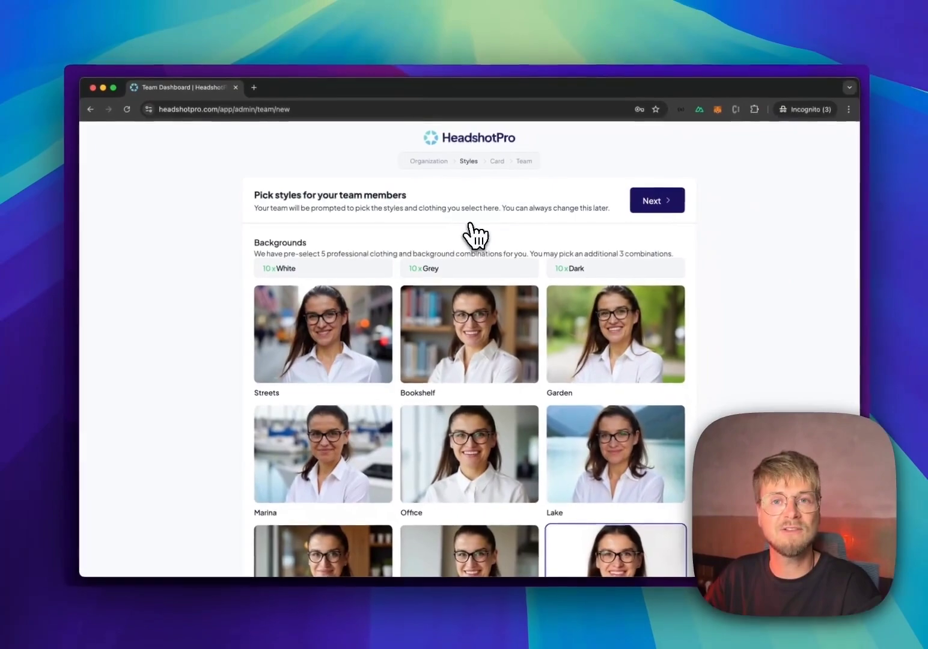
left_click(667, 202)
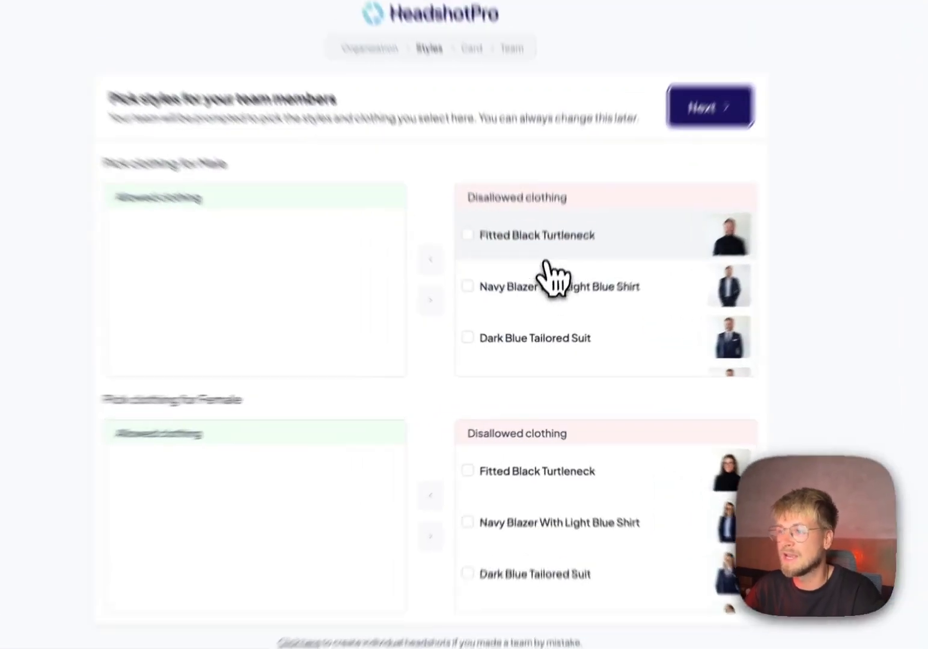
Step: Move Fitted Black Turtleneck to Allowed for both male and female members
left_click(468, 234)
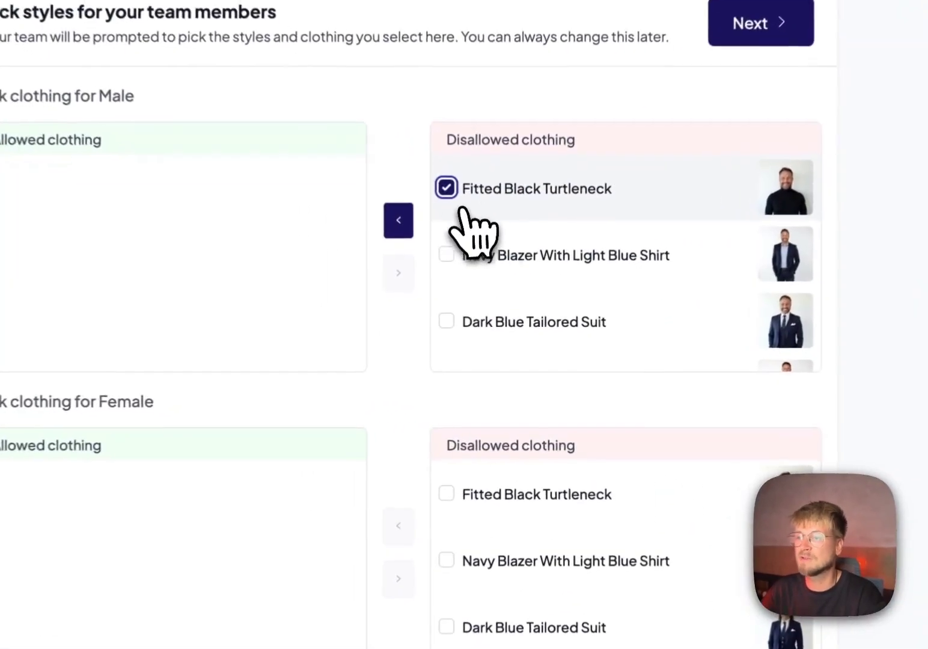
left_click(430, 259)
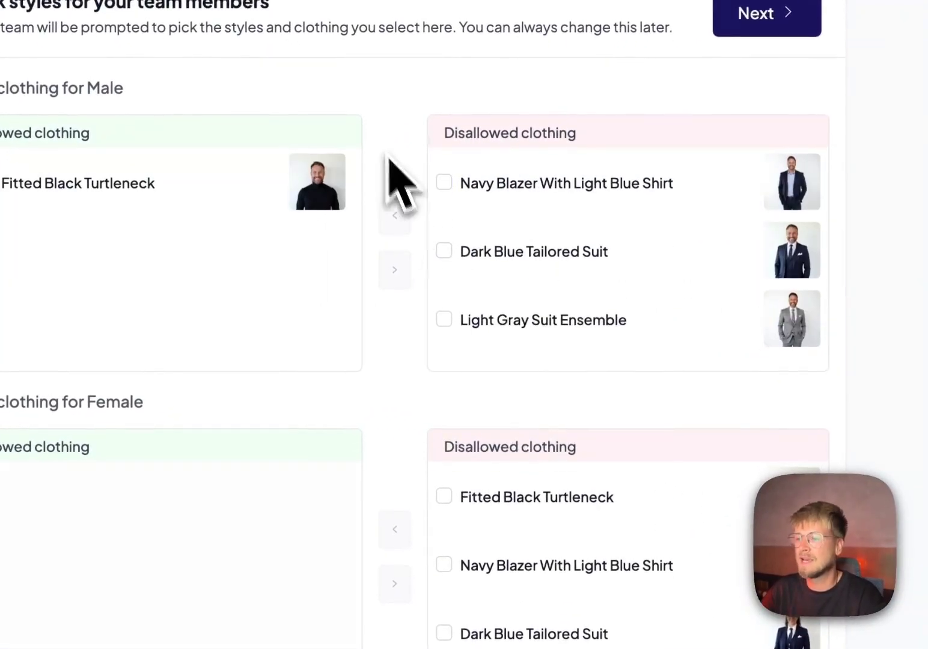
left_click(521, 498)
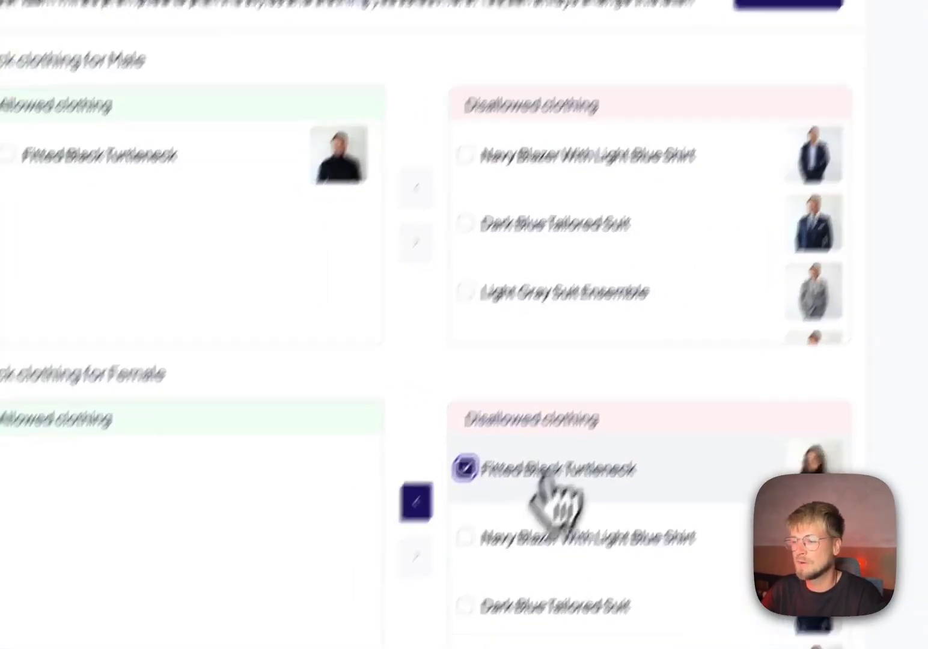
left_click(397, 532)
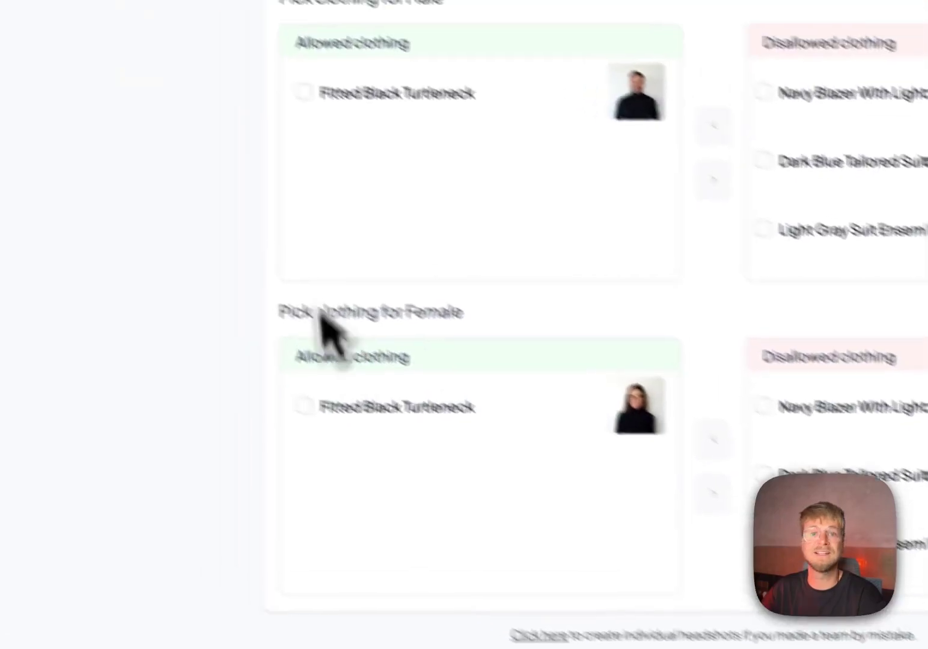
scroll(580, 328, "down", 3)
scroll(580, 327, "up", 3)
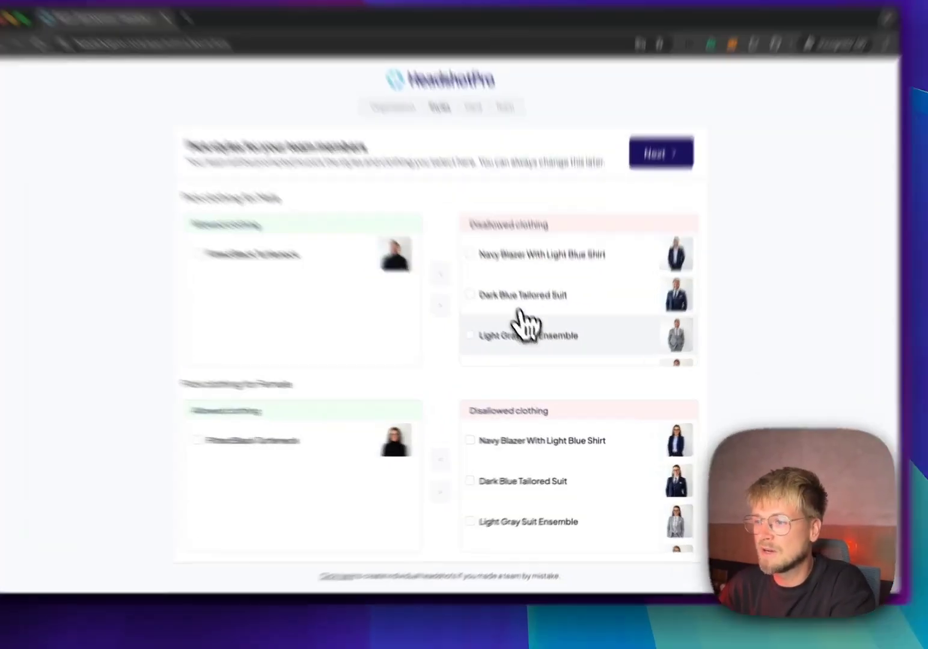
Step: Allow Light Gray Suit Ensemble for male and female members and save the styles
left_click(530, 357)
left_click(467, 304)
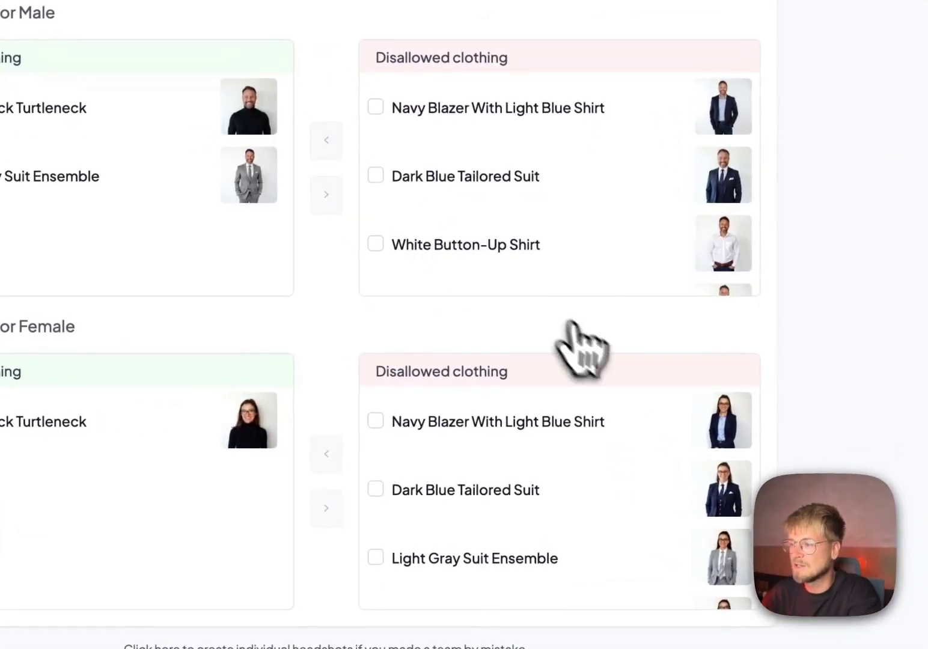
scroll(572, 493, "down", 1)
left_click(377, 532)
left_click(326, 454)
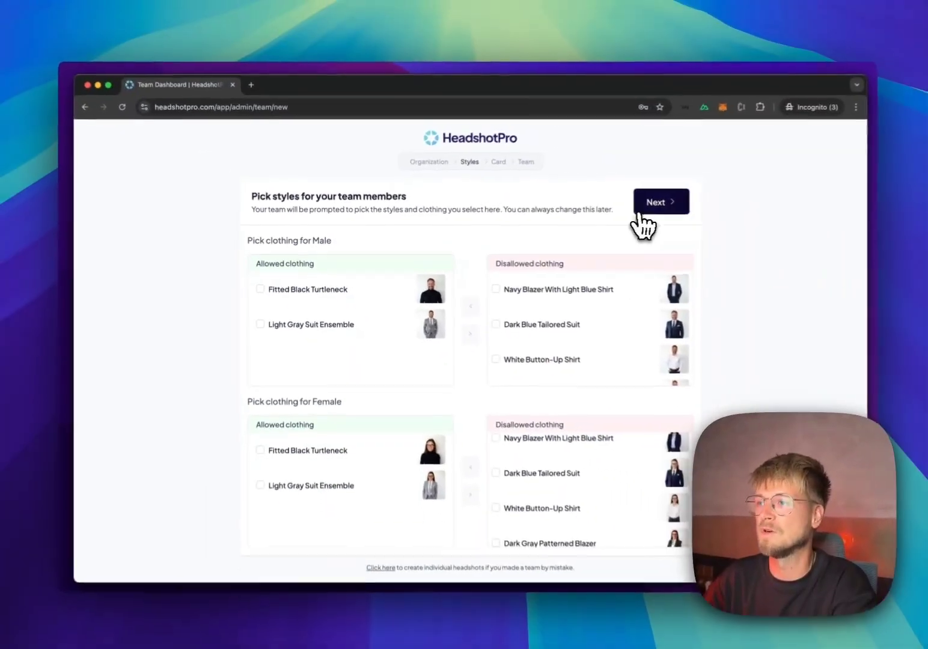
left_click(922, 133)
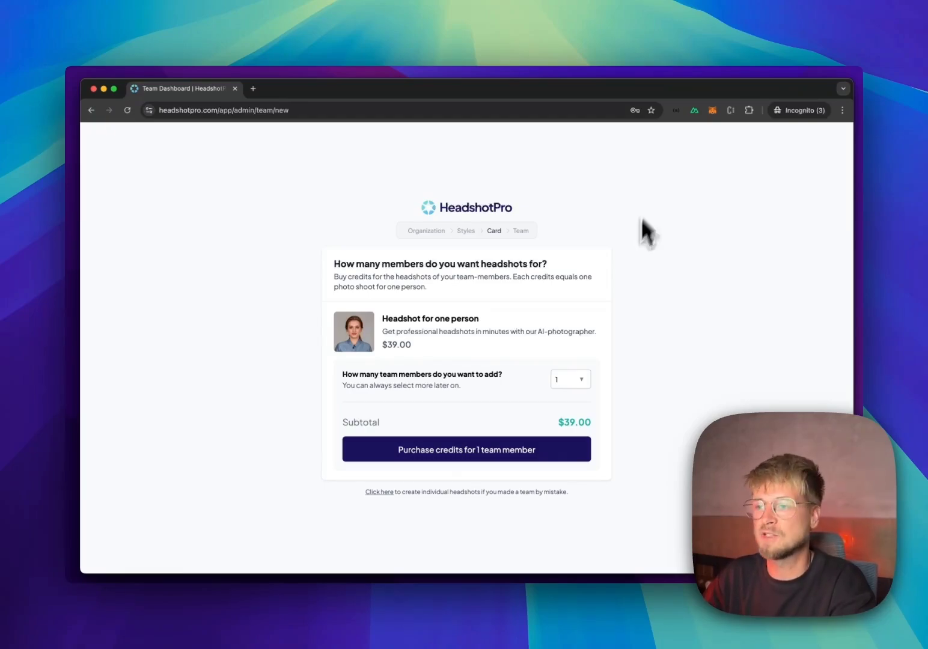
Step: Change the team-member credit count from 5 to 100, then settle on 6
left_click(577, 378)
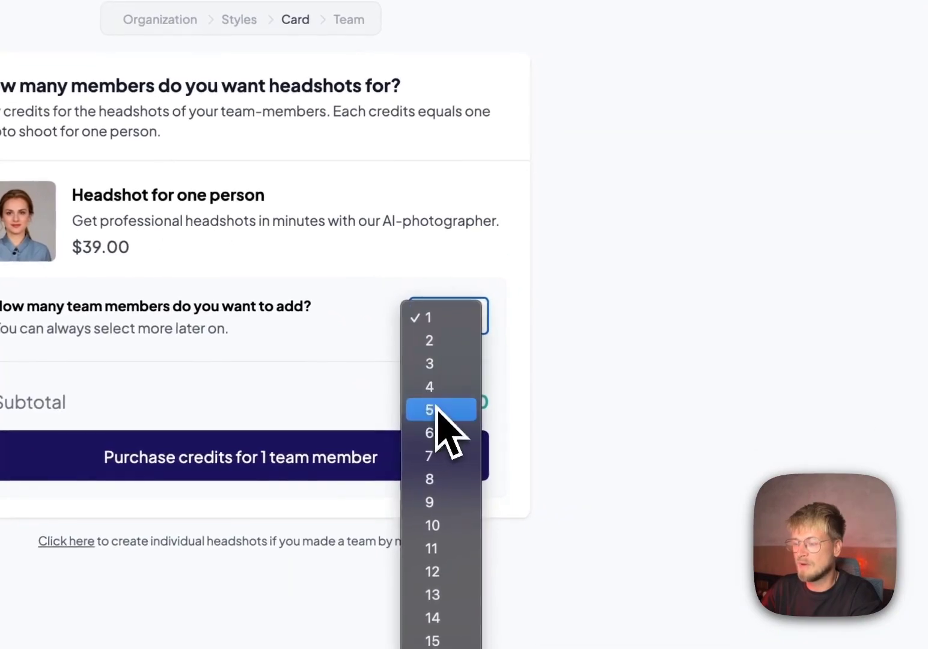
left_click(437, 409)
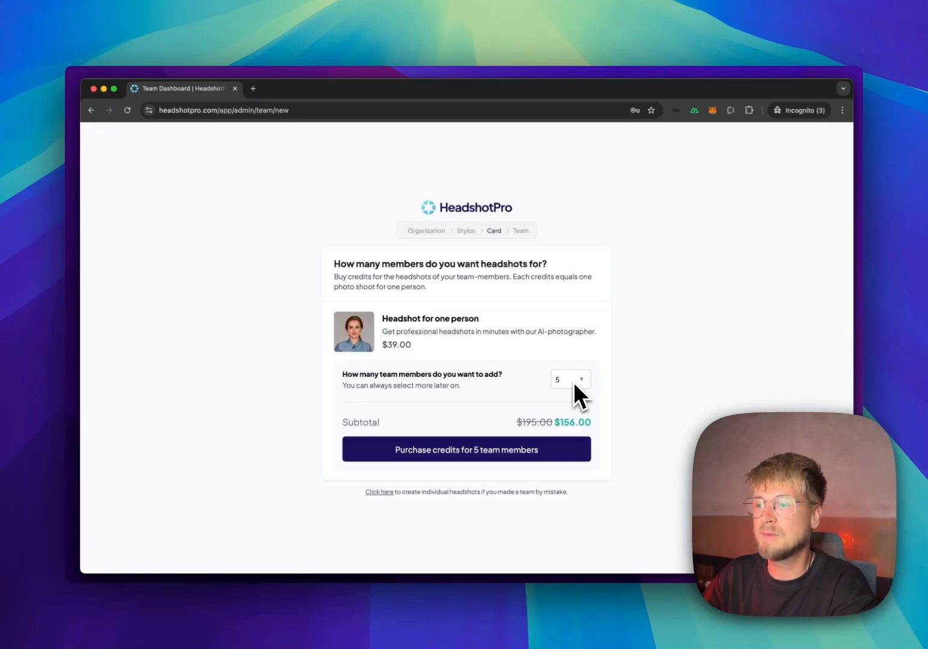
left_click(574, 381)
scroll(574, 472, "down", 20)
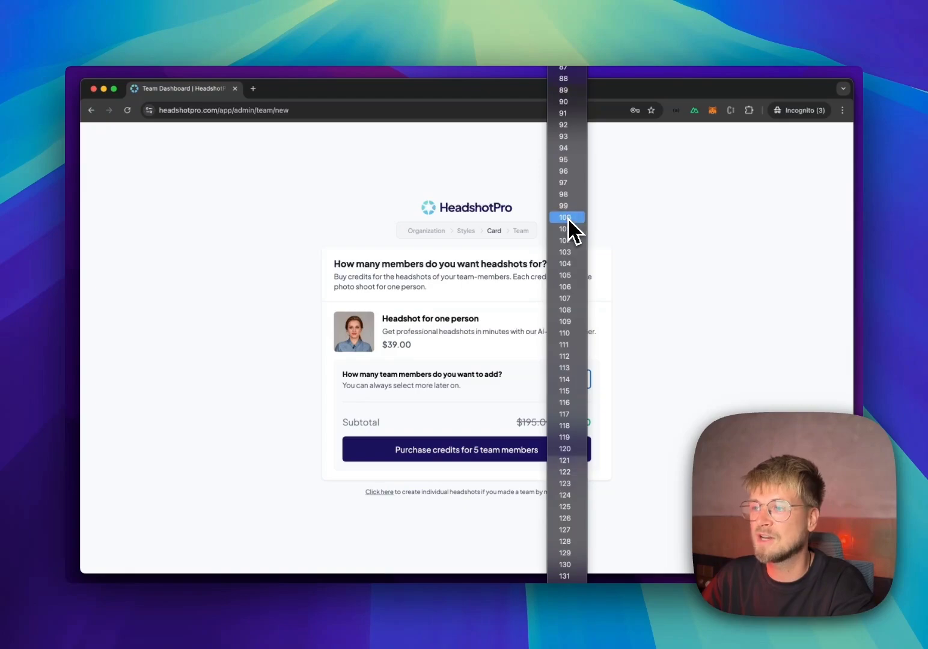
left_click(568, 220)
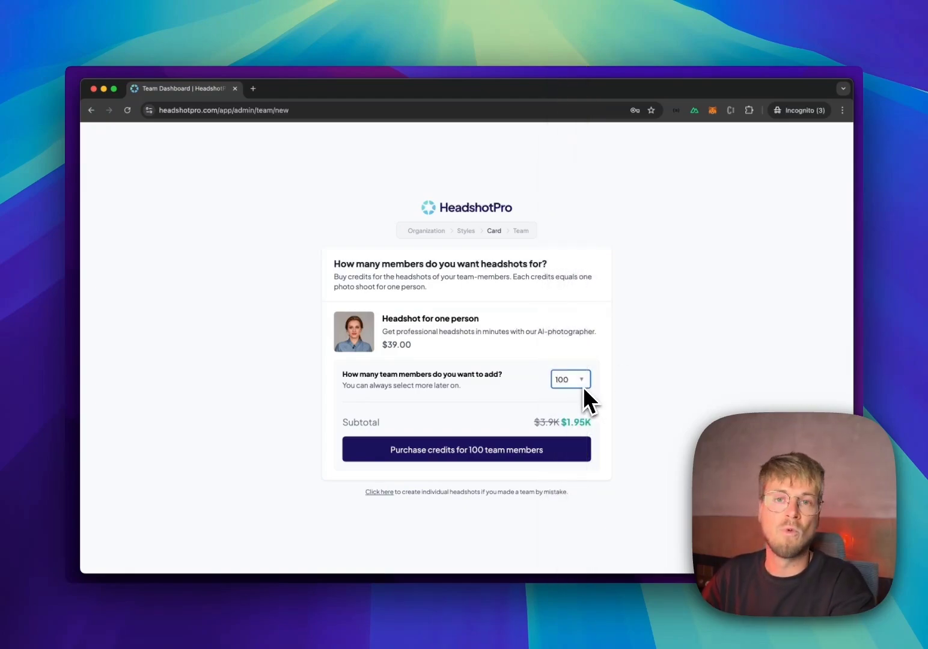
left_click(555, 379)
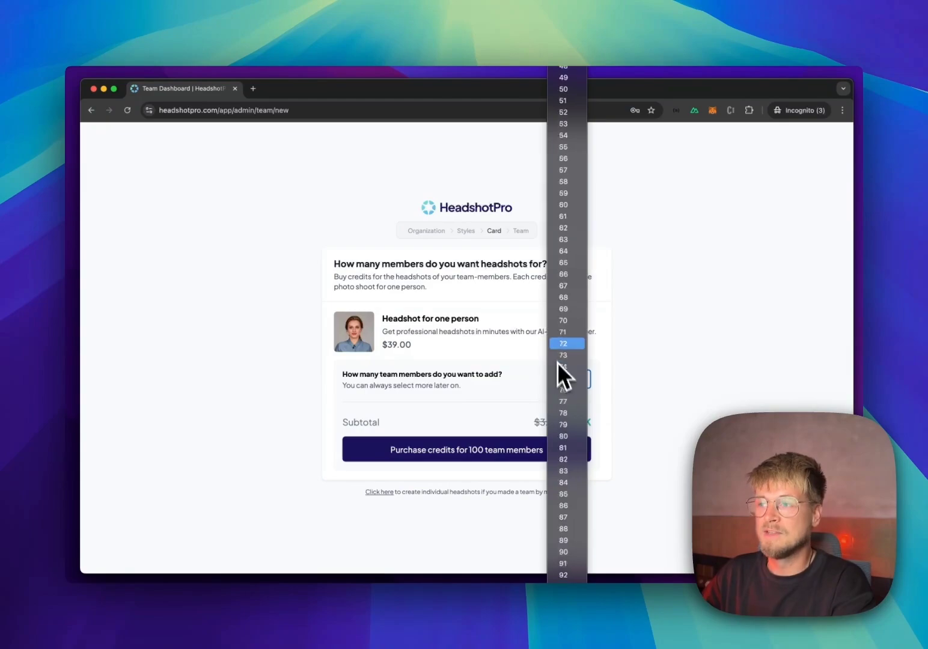
scroll(564, 300, "up", 10)
left_click(564, 48)
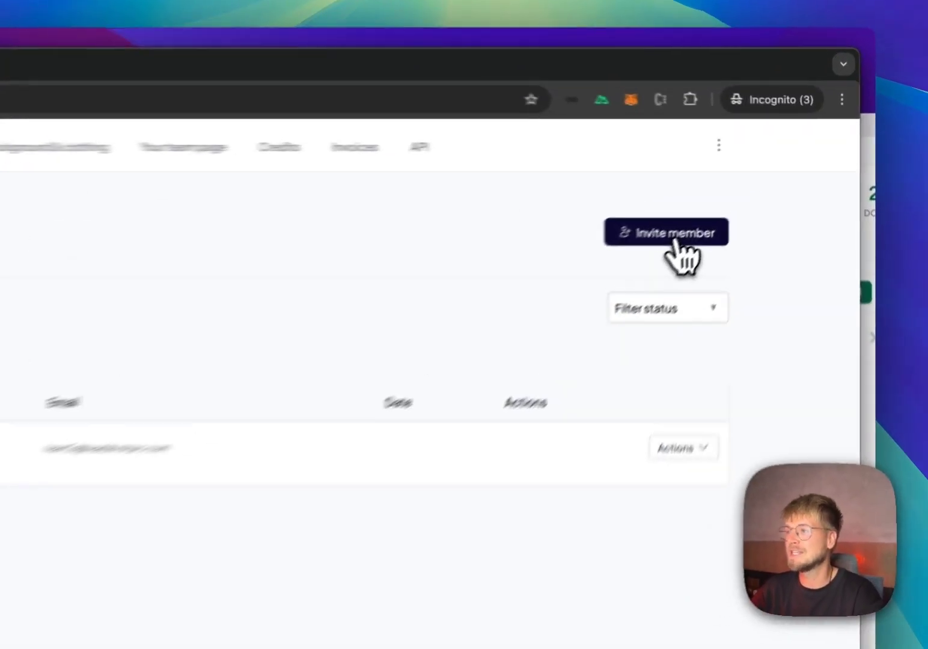
Step: Generate a shareable team invite link, leaving the email field empty
left_click(674, 240)
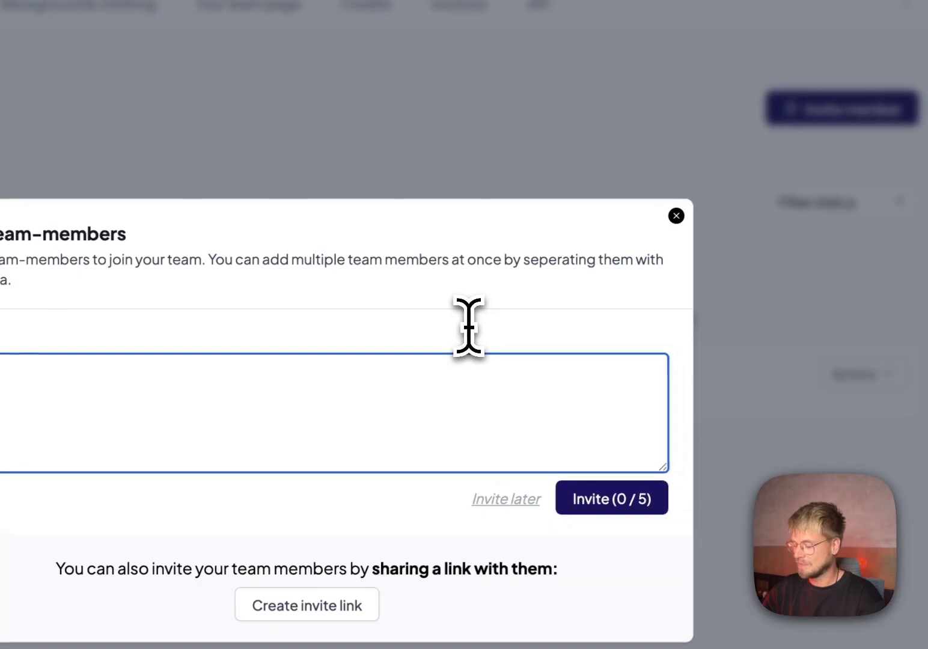
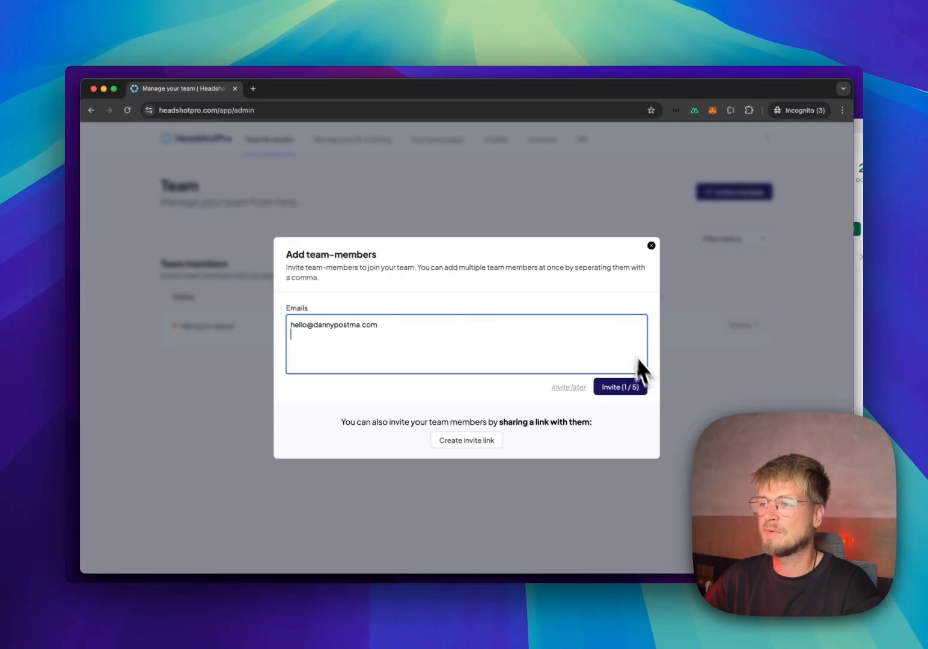
key("super+a")
key("BackSpace")
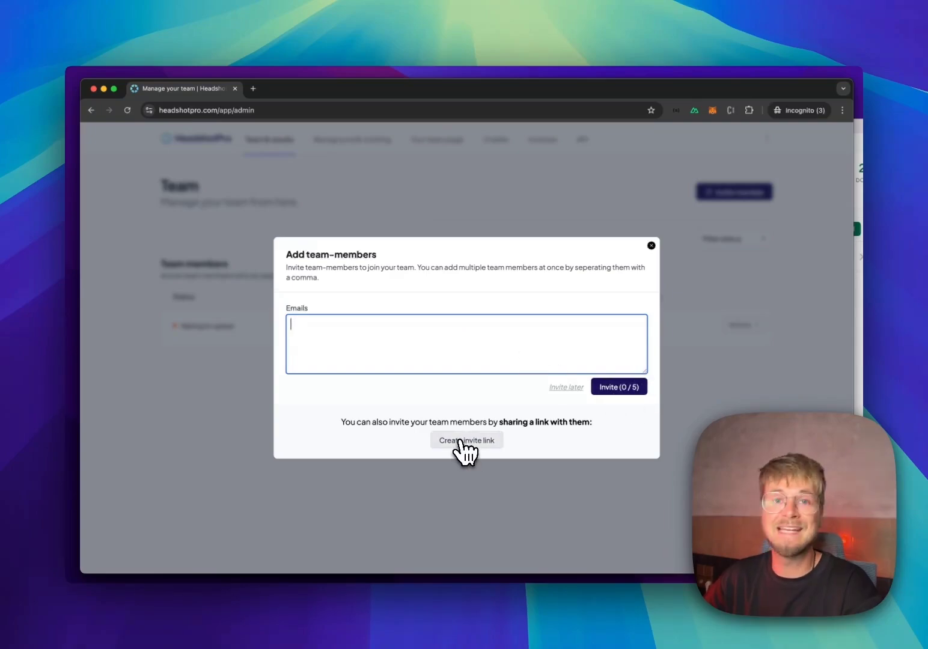
left_click(463, 442)
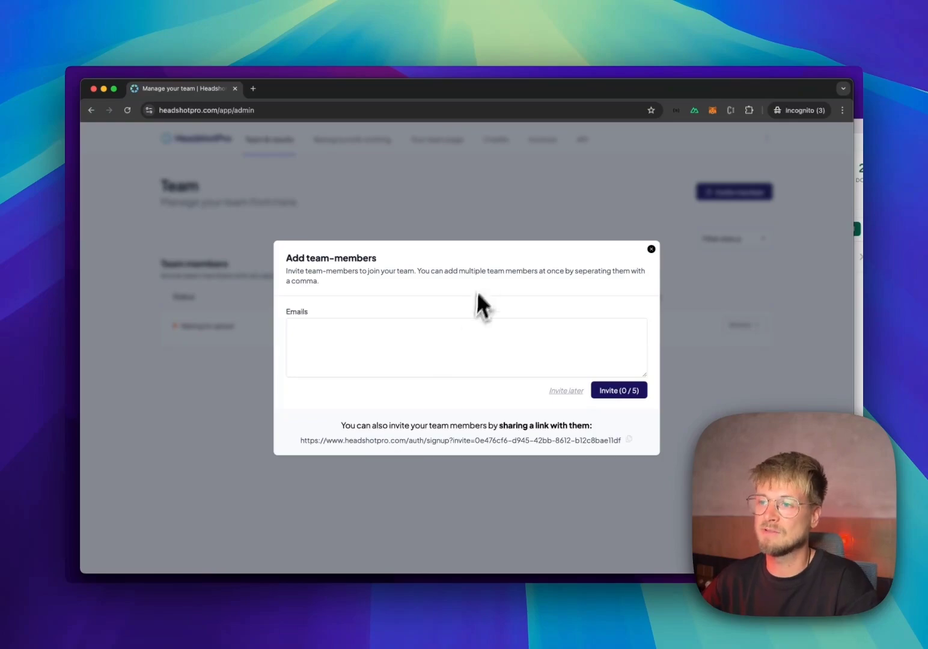
Step: Close the invite dialog and view the Background & clothing and Credits pages
left_click(481, 199)
left_click(351, 144)
left_click(495, 139)
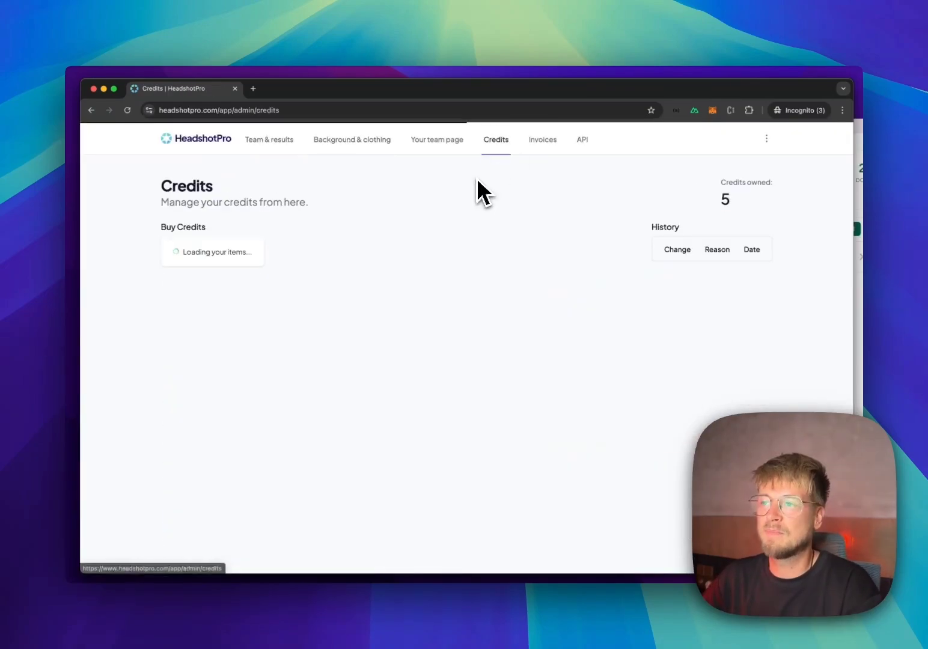
Step: Check the Invoices page, then reopen the Add team-members form from Team & results
left_click(542, 141)
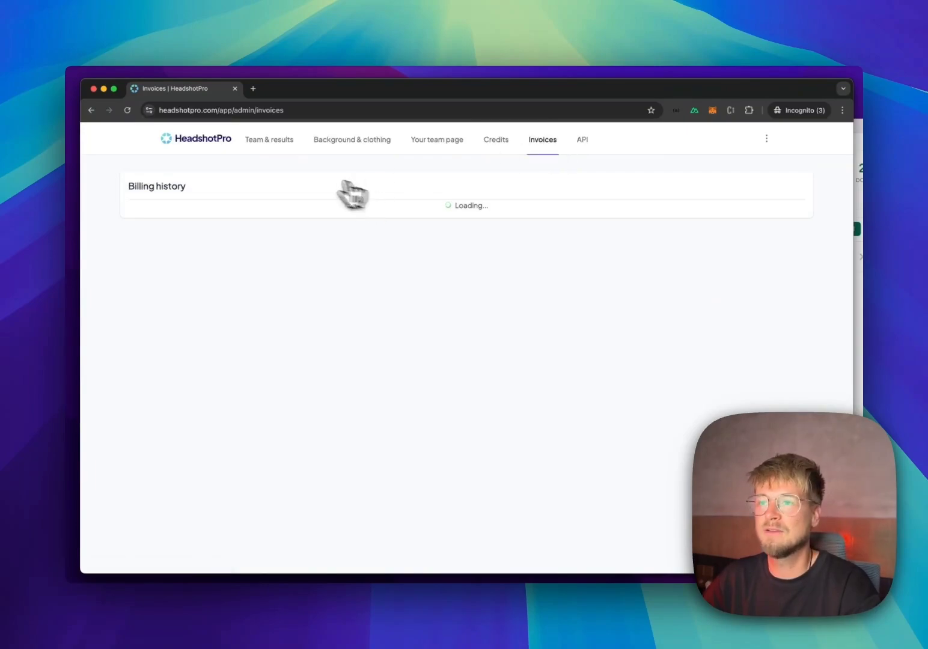
left_click(266, 140)
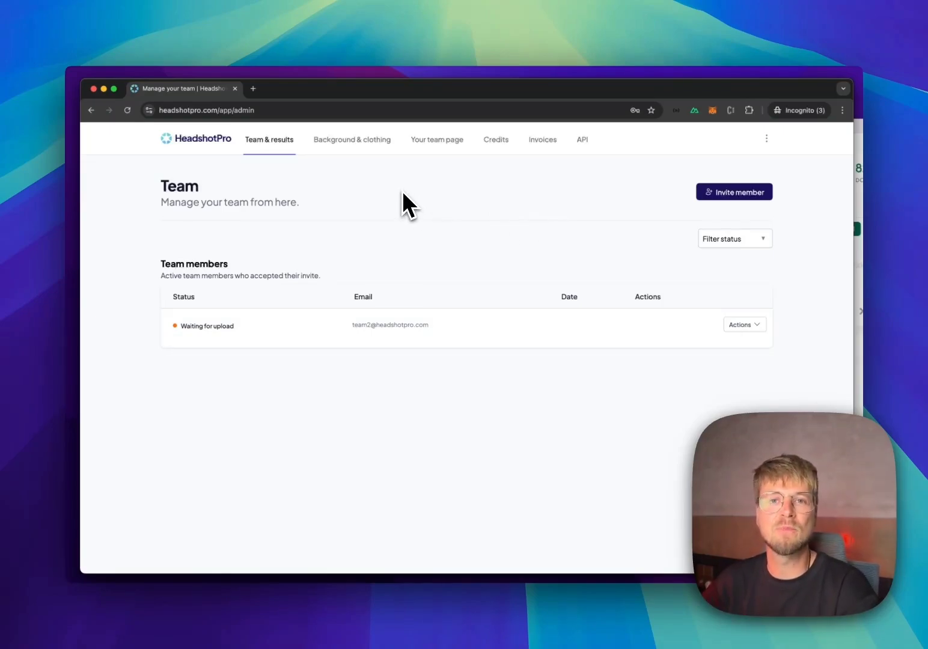
left_click(734, 191)
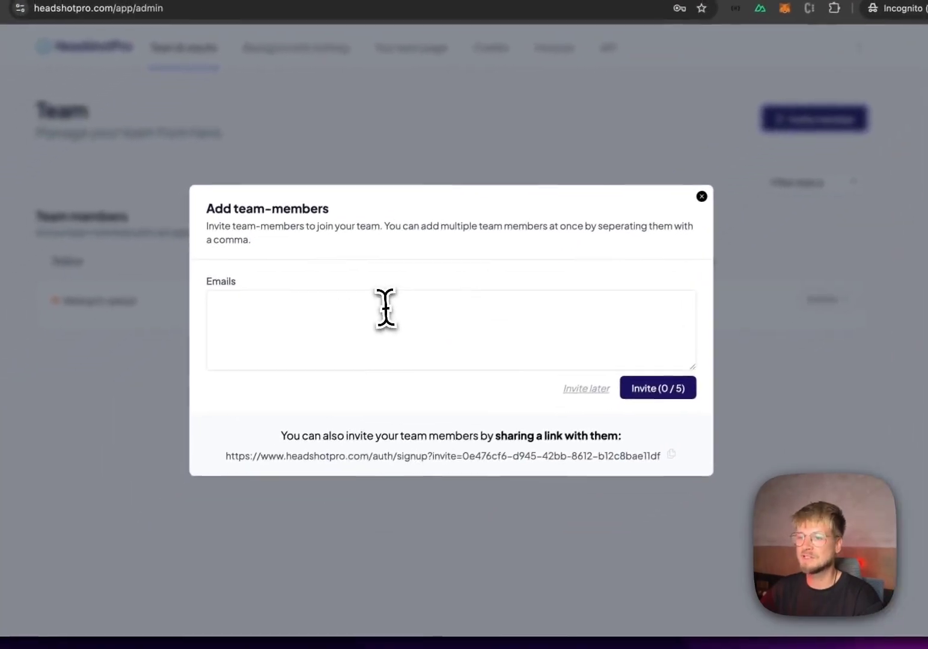
Step: Copy the invite link and open it in a new Incognito window to join Test Org
left_click(385, 308)
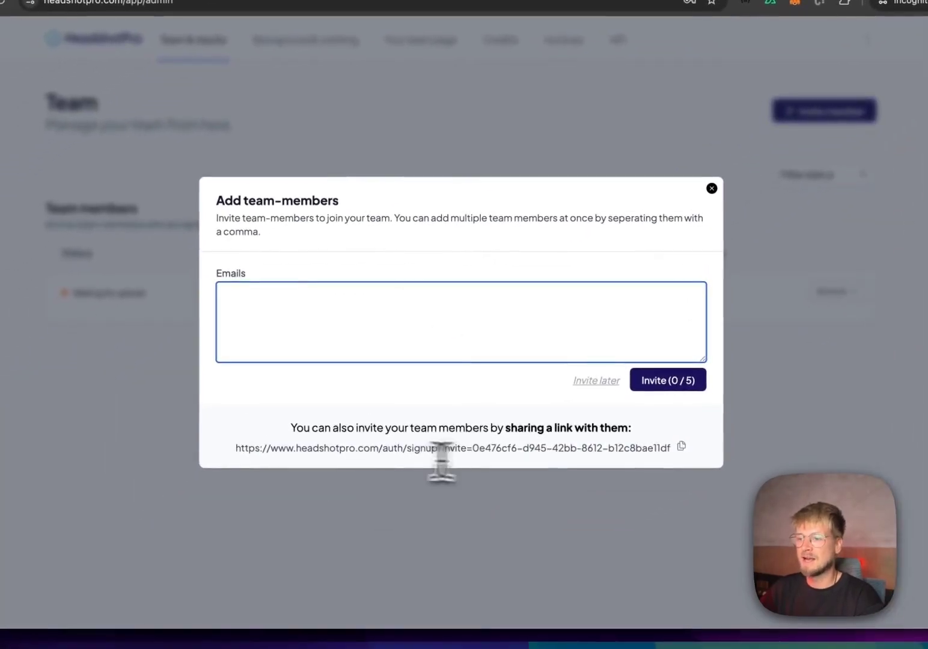
left_click(671, 454)
key("super+shift+n")
key("super+v")
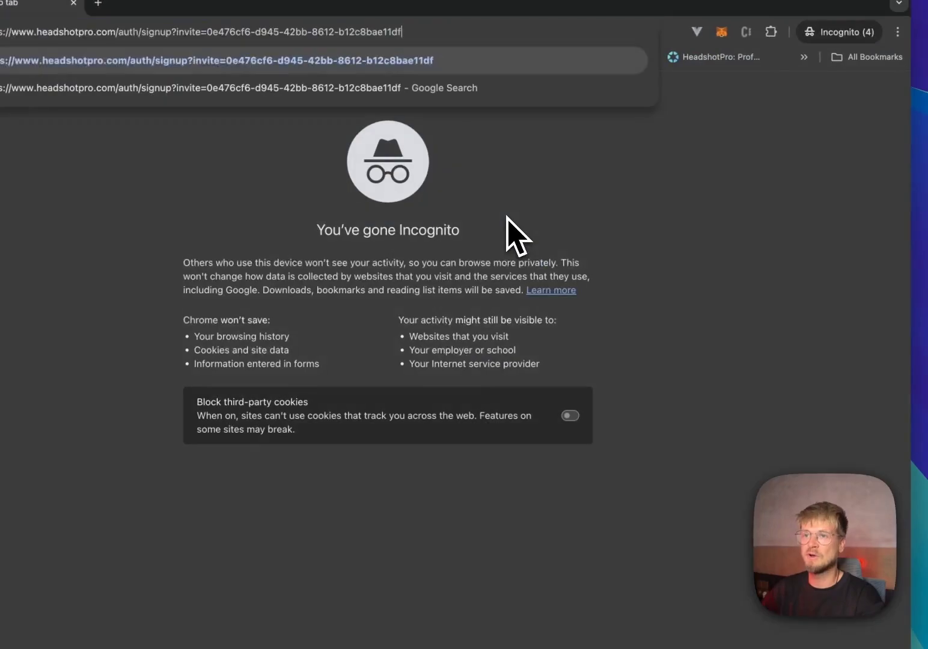
key("Return")
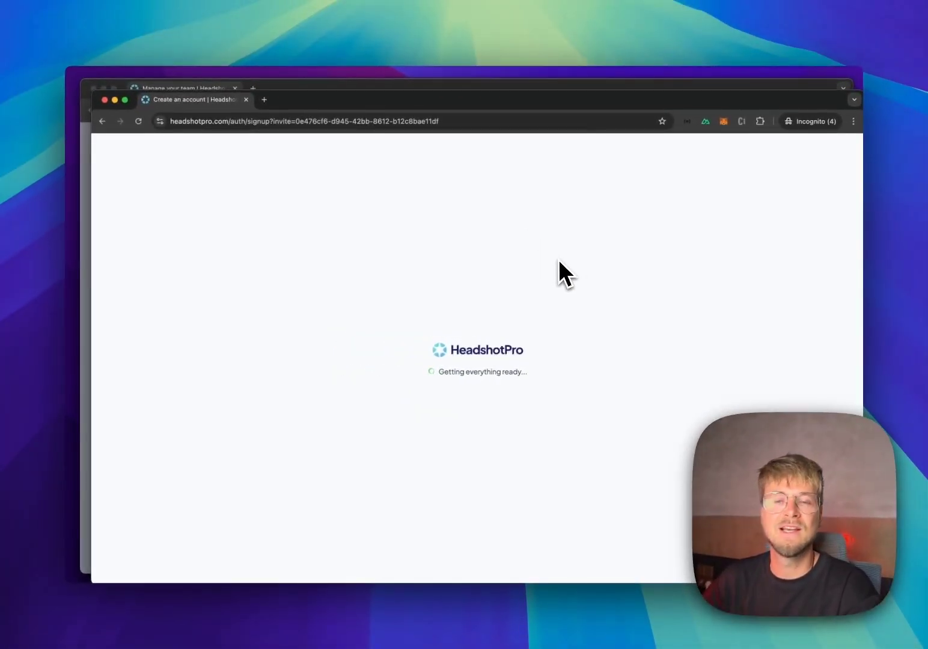
left_click(559, 186)
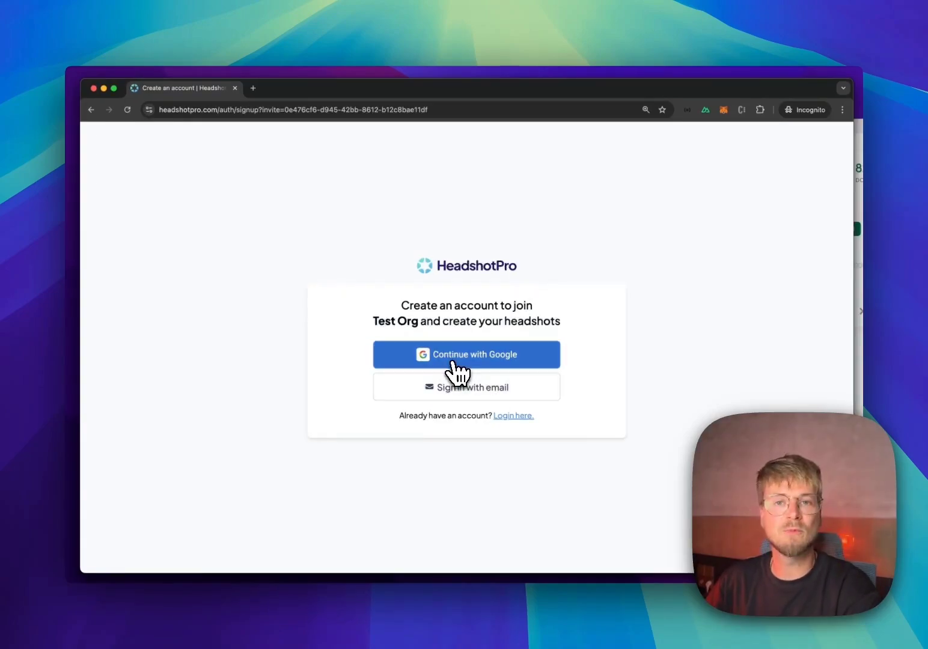
Step: Sign up as a new member via email, entering the account email and password
left_click(475, 397)
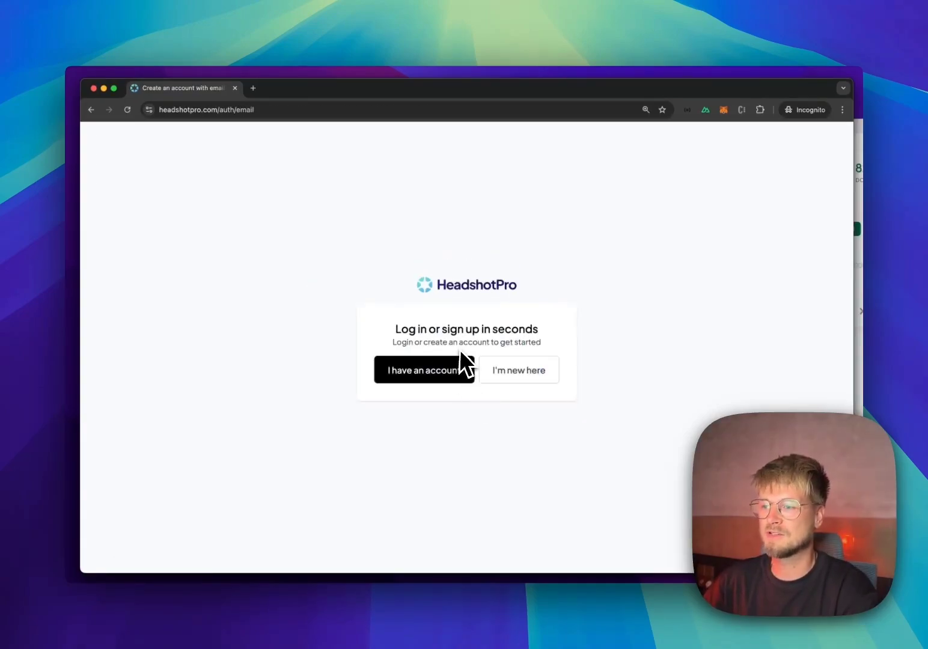
left_click(488, 371)
left_click(424, 311)
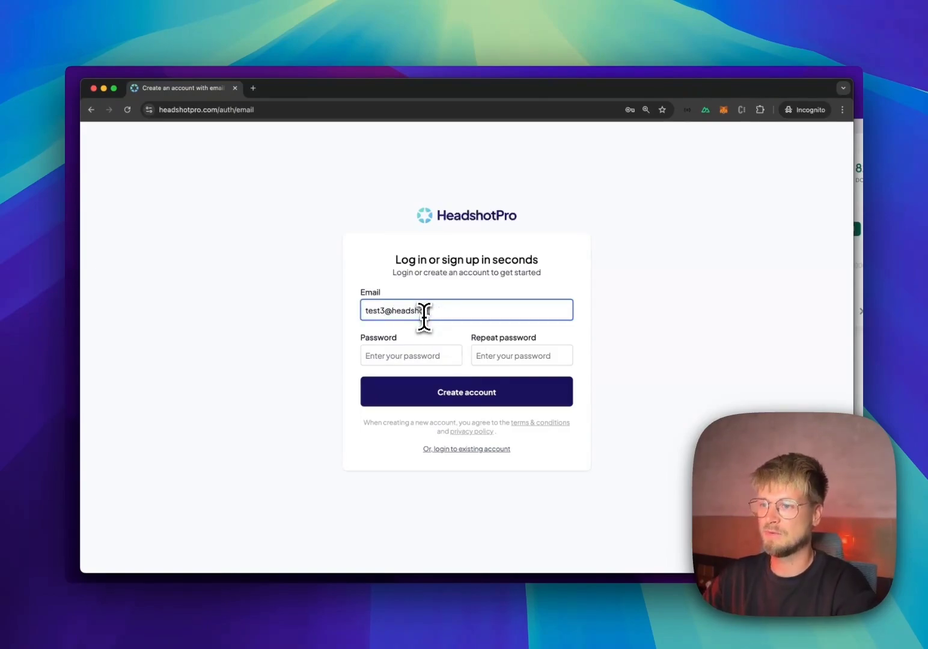
key("Return")
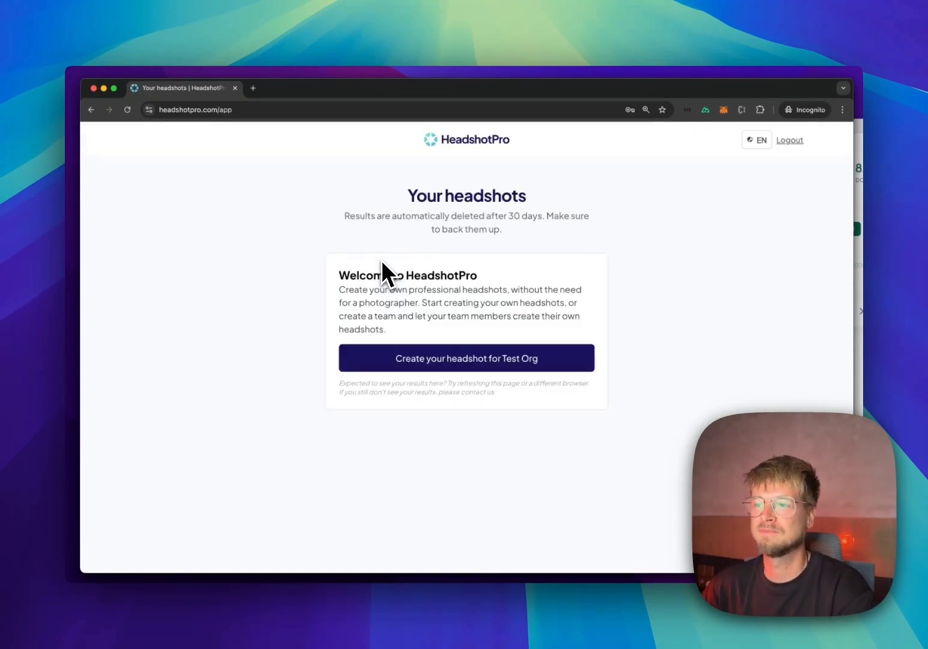
Step: Start the Test Org headshot setup and accept the photoshoot requirements
left_click(448, 364)
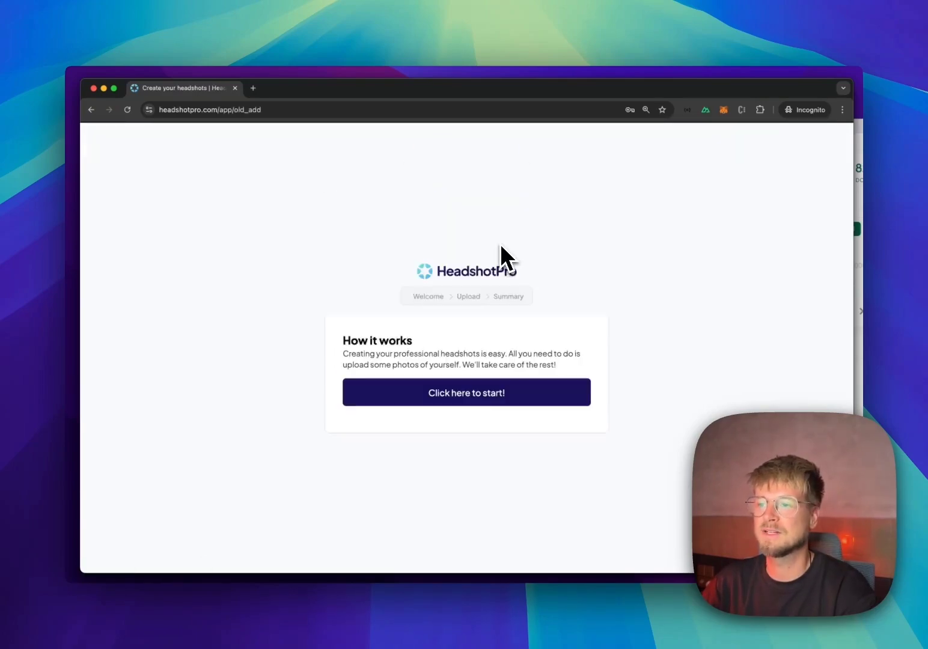
left_click(483, 275)
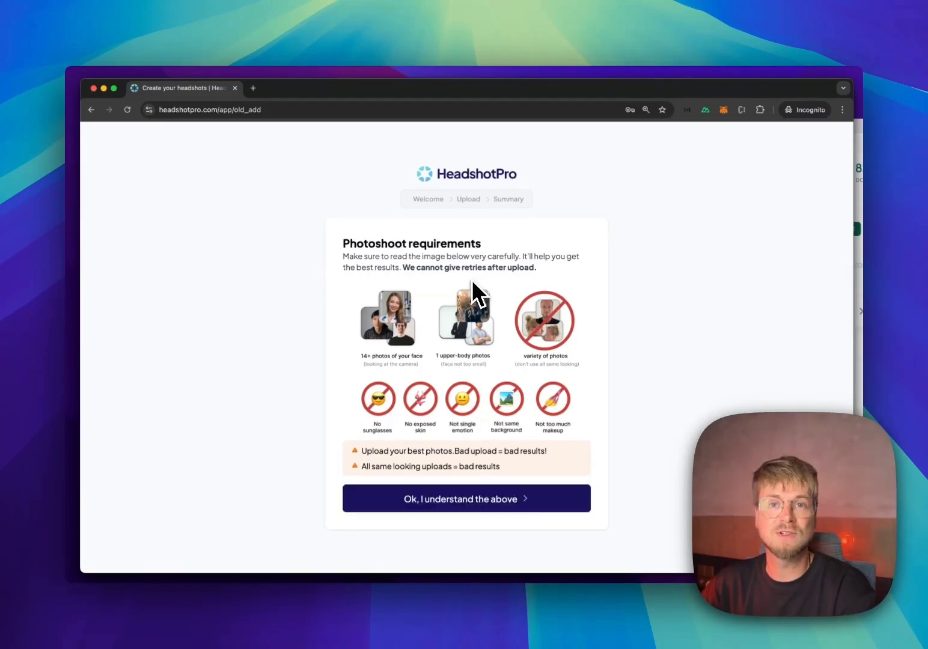
left_click(463, 508)
Step: Enter personal details: Male, the member's name, age 30 - 35, Blue eyes, ethnicity Other
left_click(393, 312)
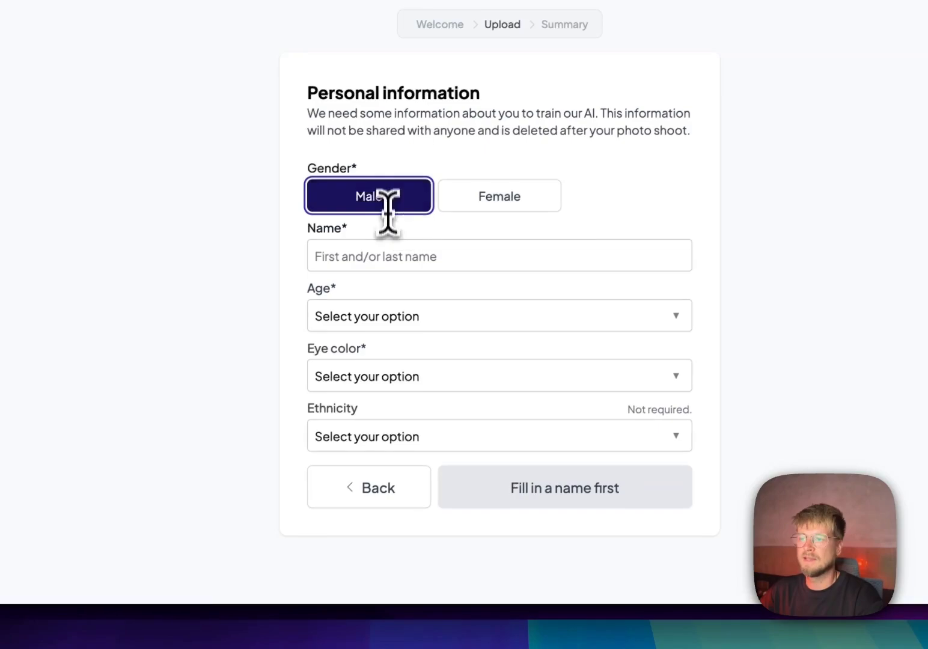
left_click(393, 348)
type("Danny")
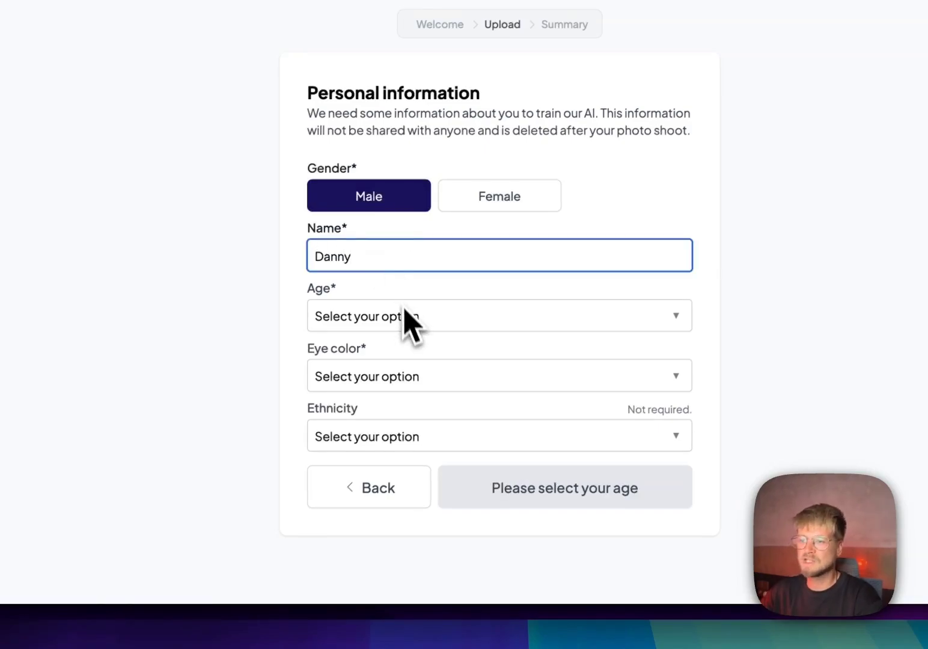
left_click(401, 319)
left_click(392, 358)
left_click(395, 319)
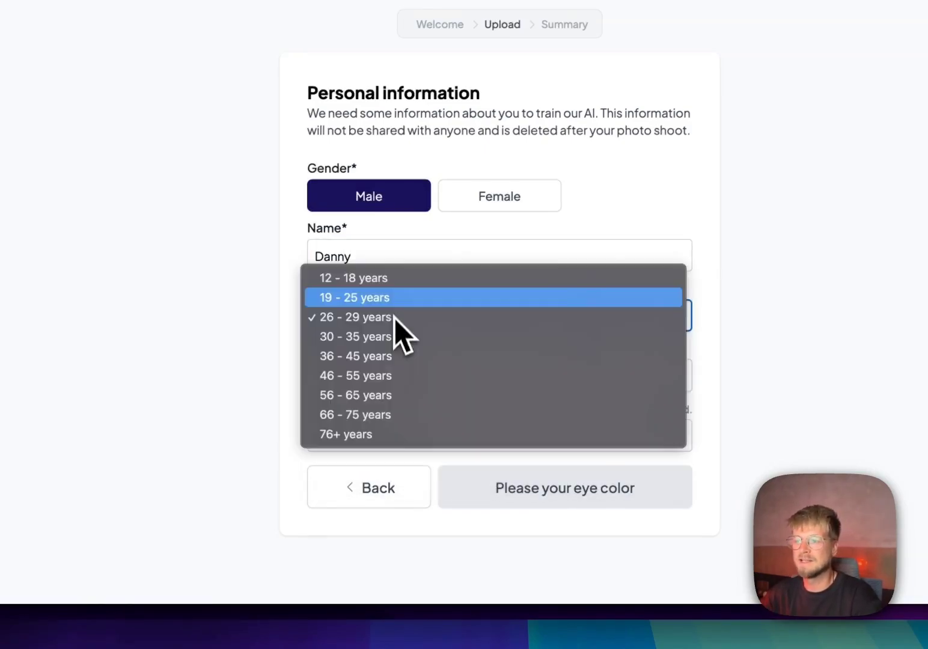
left_click(389, 336)
left_click(398, 381)
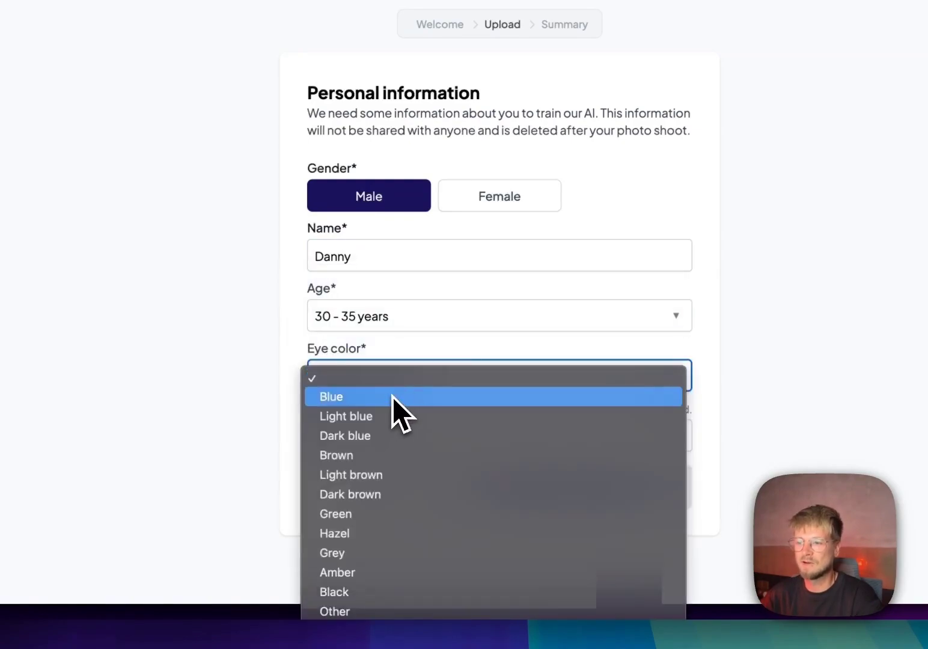
left_click(393, 398)
left_click(365, 432)
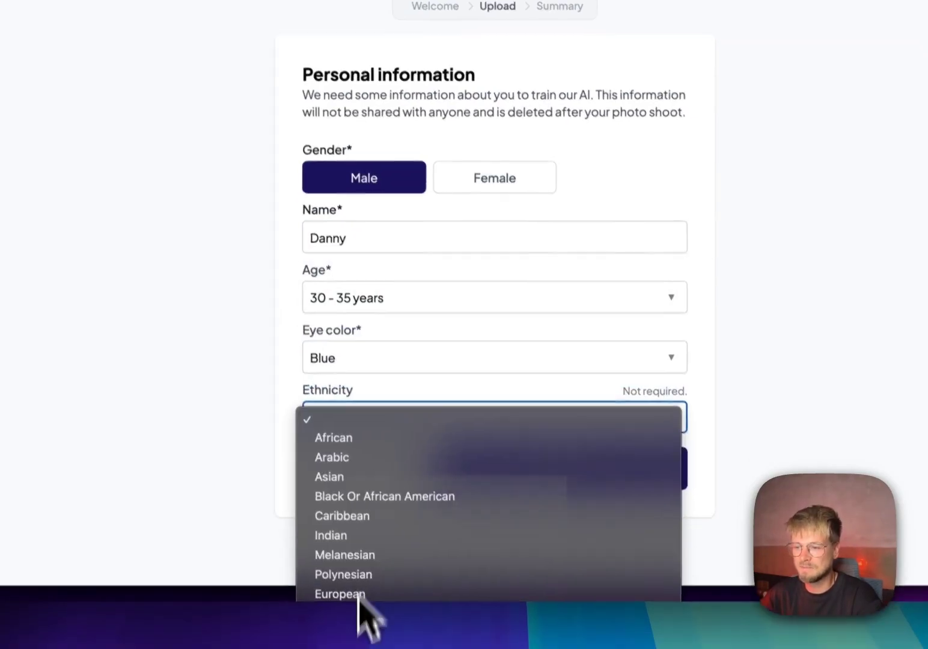
left_click(342, 628)
left_click(571, 488)
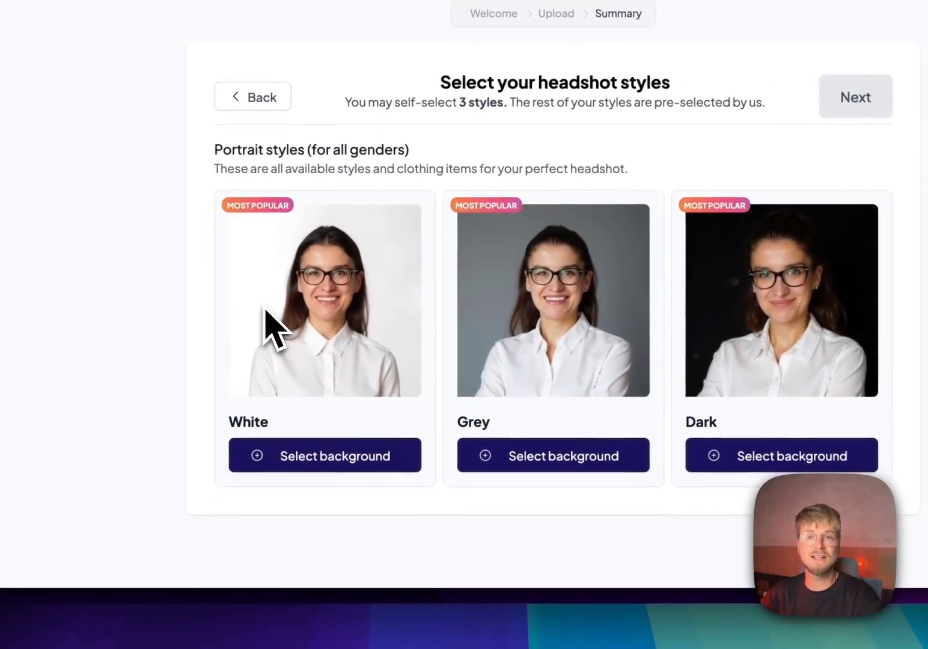
Step: Pick White and Dark with Fitted Black Turtleneck, Grey with Light Gray Suit, then proceed to upload
left_click(397, 463)
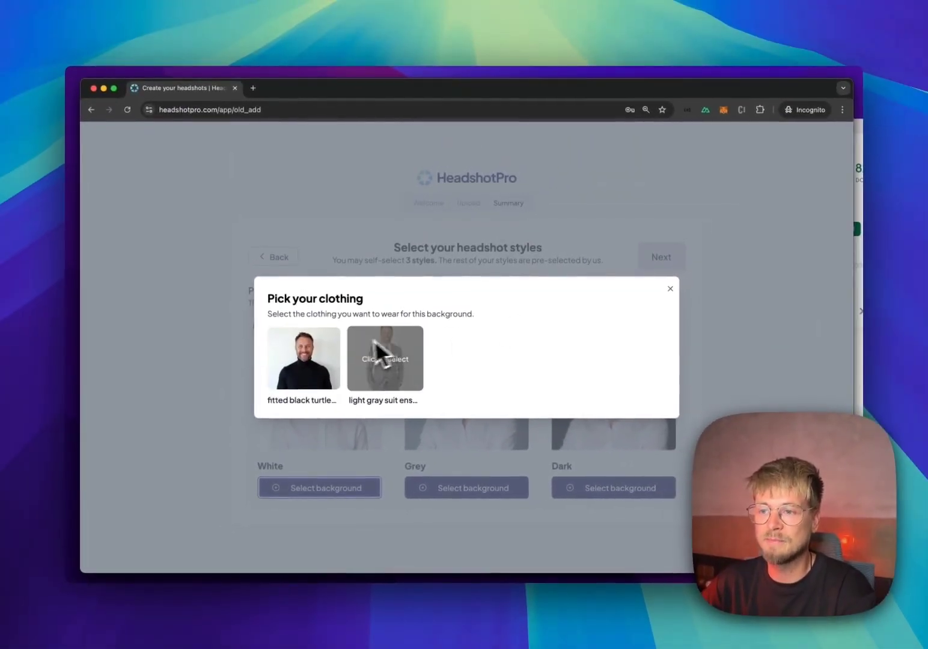
left_click(280, 378)
left_click(368, 535)
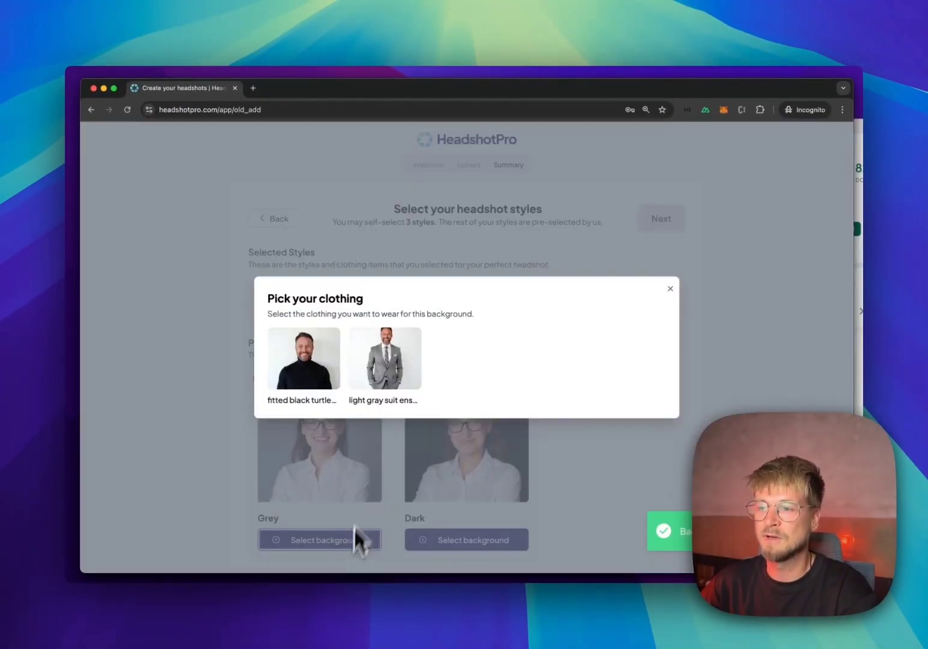
left_click(359, 369)
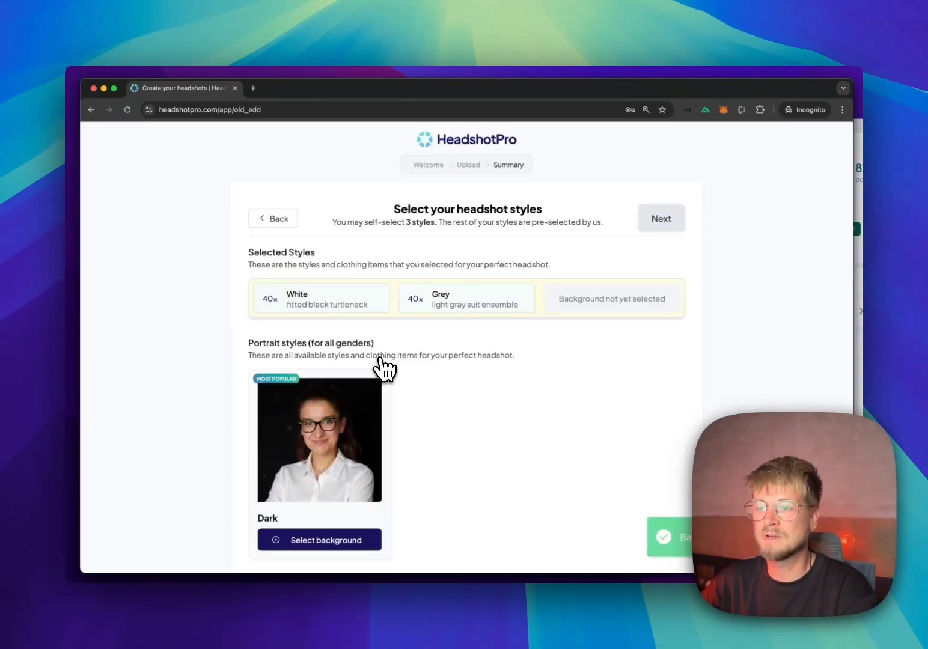
left_click(371, 539)
left_click(298, 359)
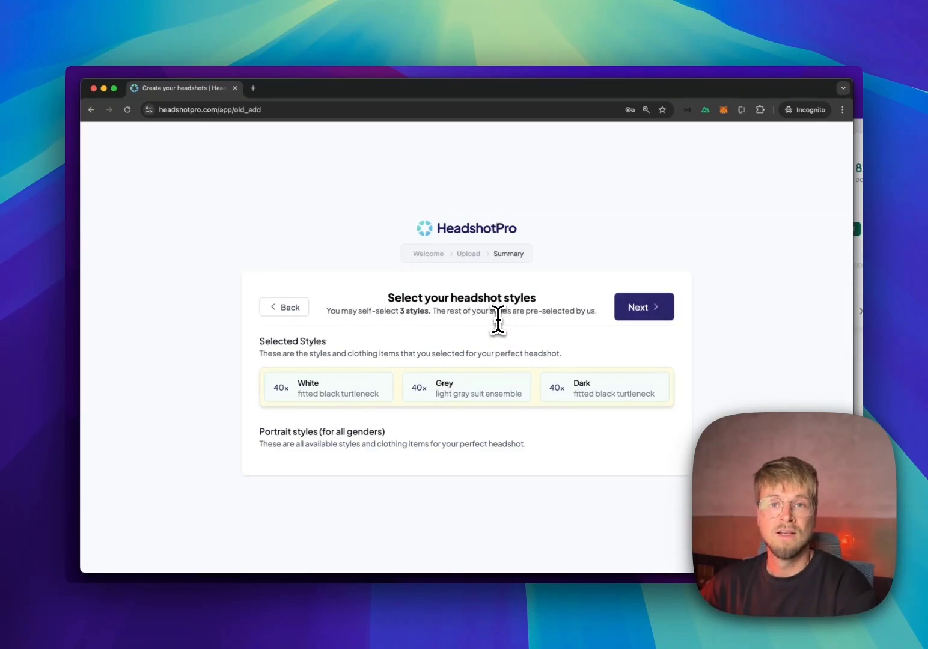
left_click(648, 307)
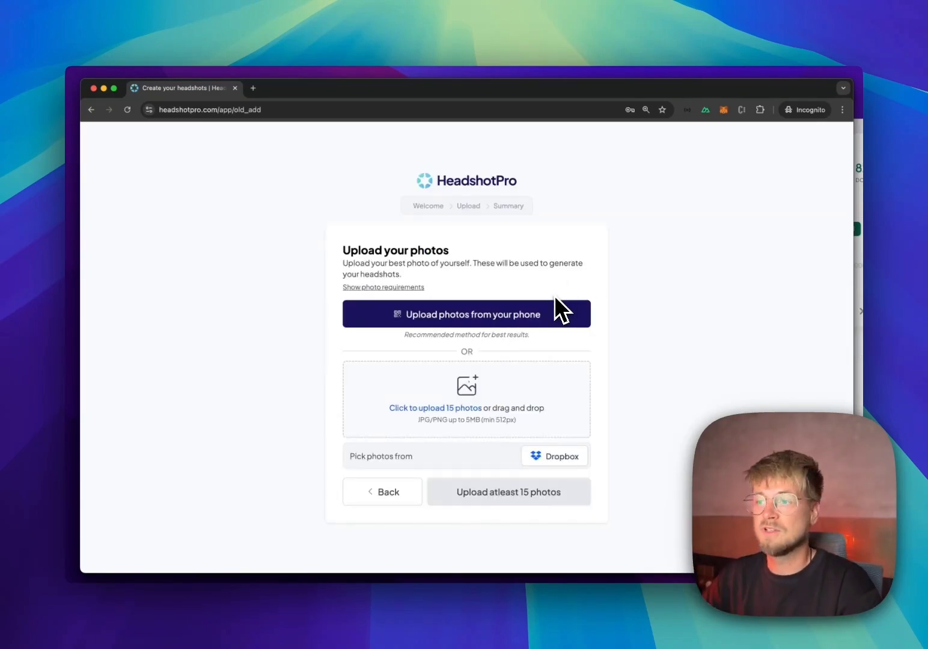
left_click(520, 315)
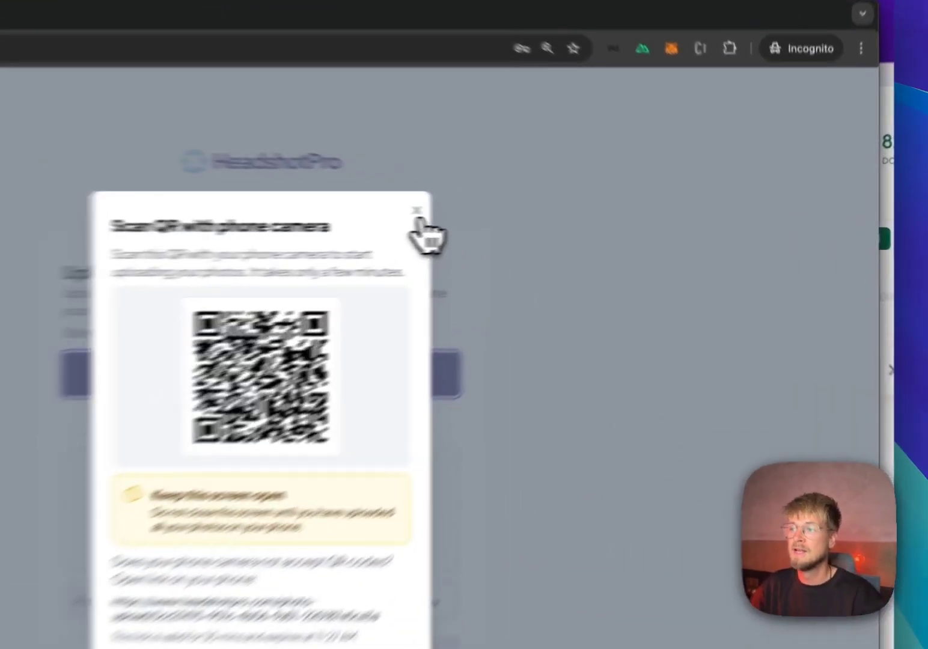
left_click(564, 211)
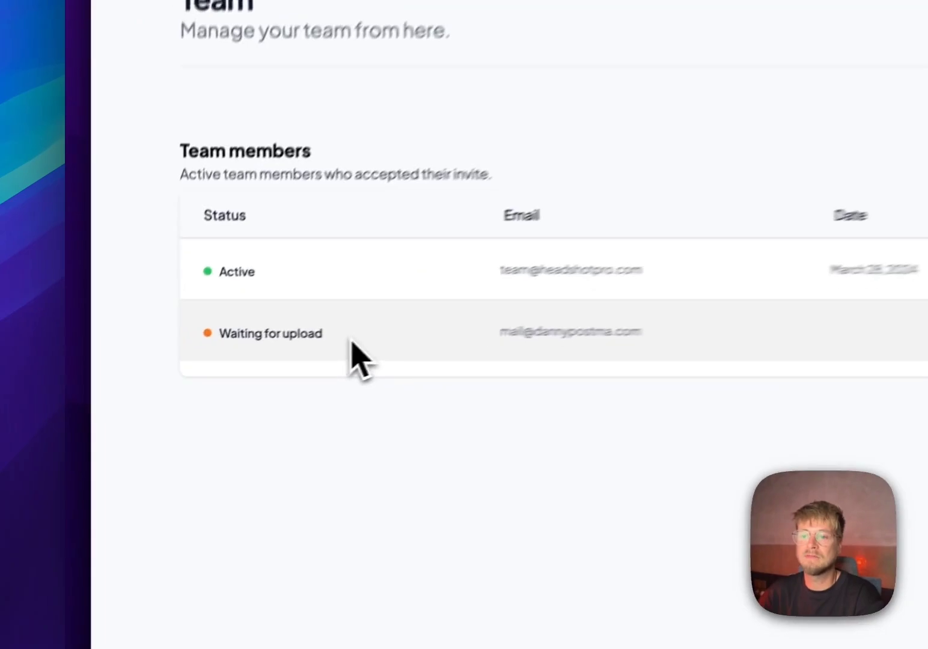
Step: Inspect the invited member's Waiting for upload row on the team dashboard and view its Actions options
left_click_drag(352, 341, 322, 336)
left_click(223, 336)
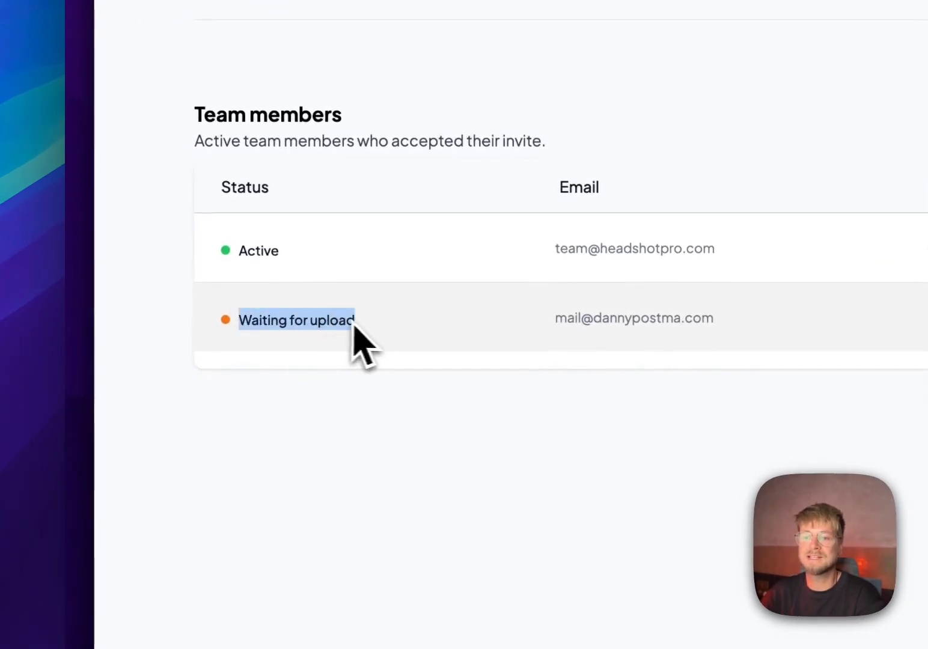
left_click(766, 291)
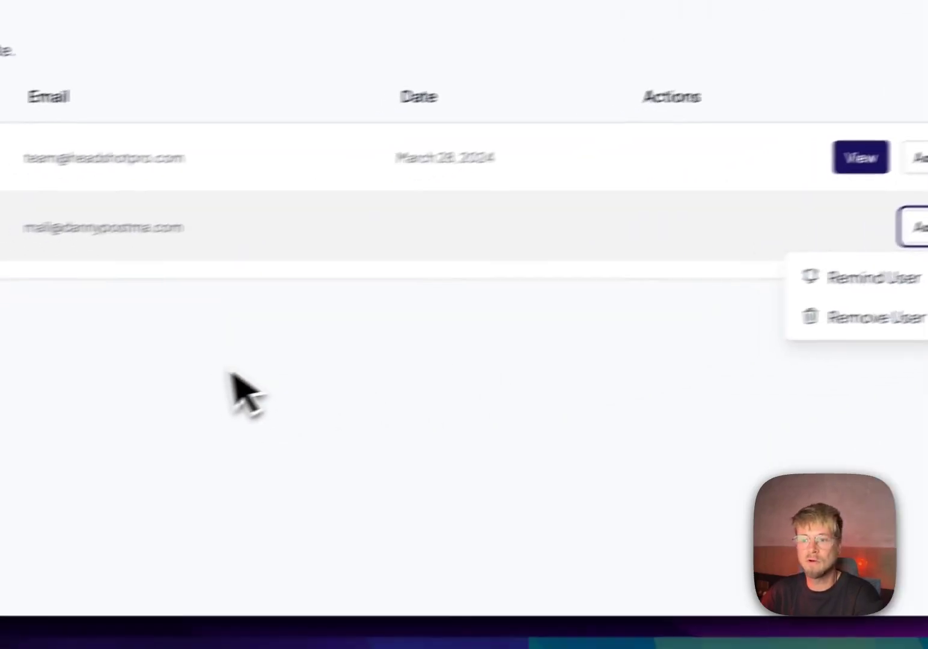
left_click_drag(249, 311, 259, 319)
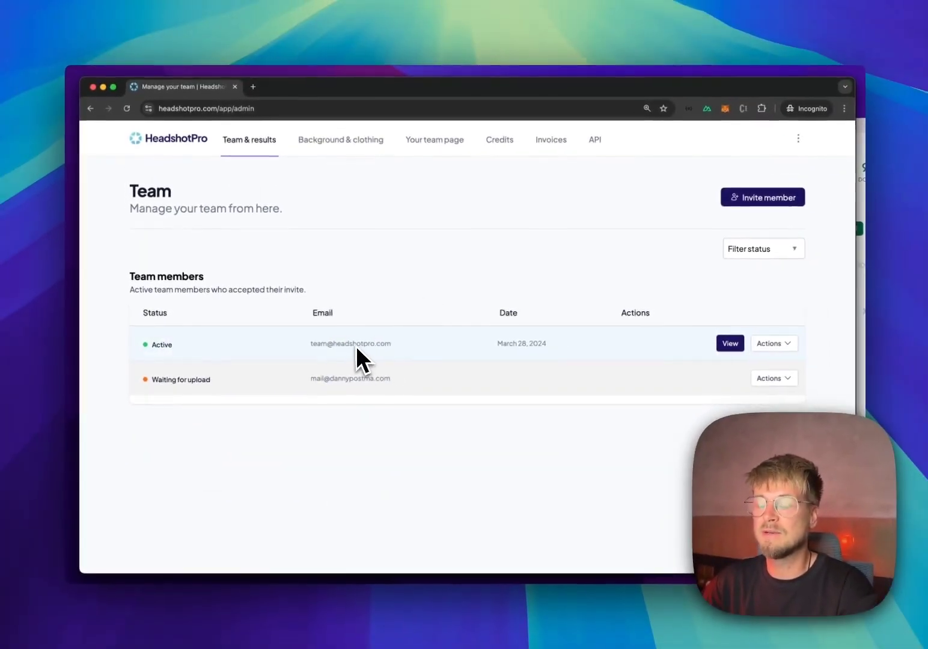
left_click(728, 344)
left_click(283, 90)
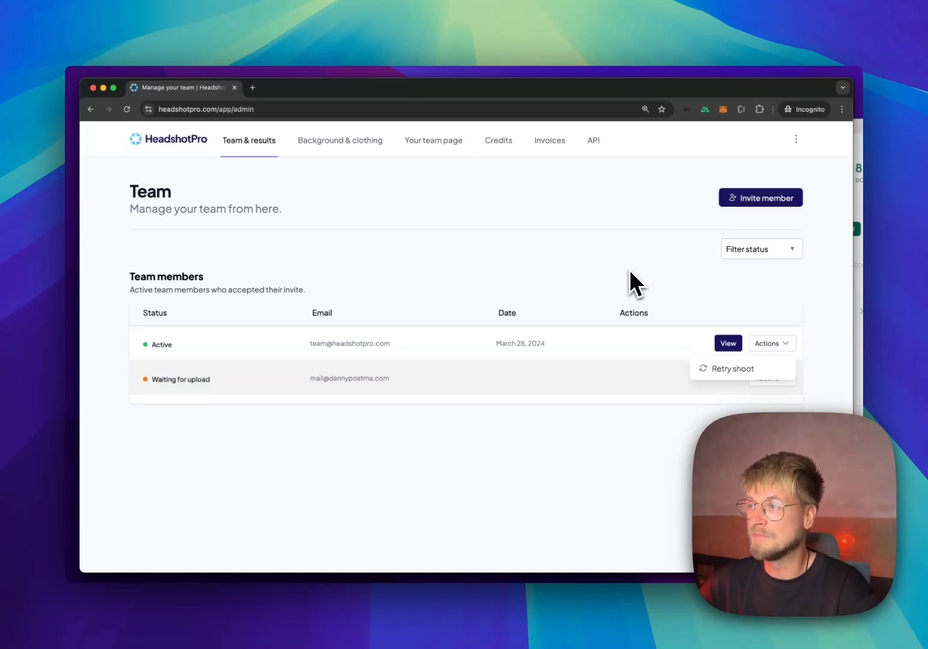
left_click(762, 348)
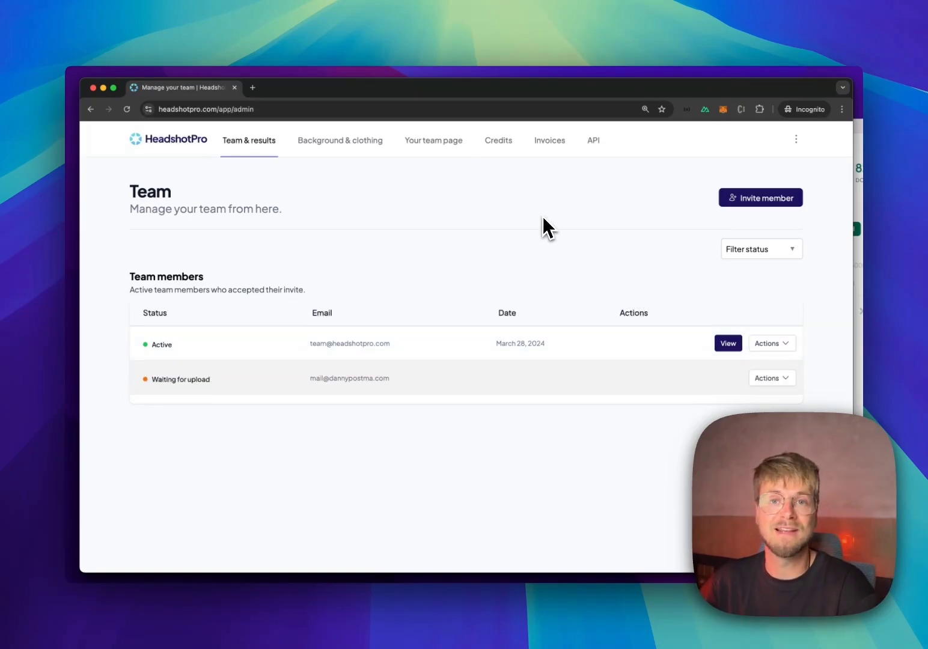